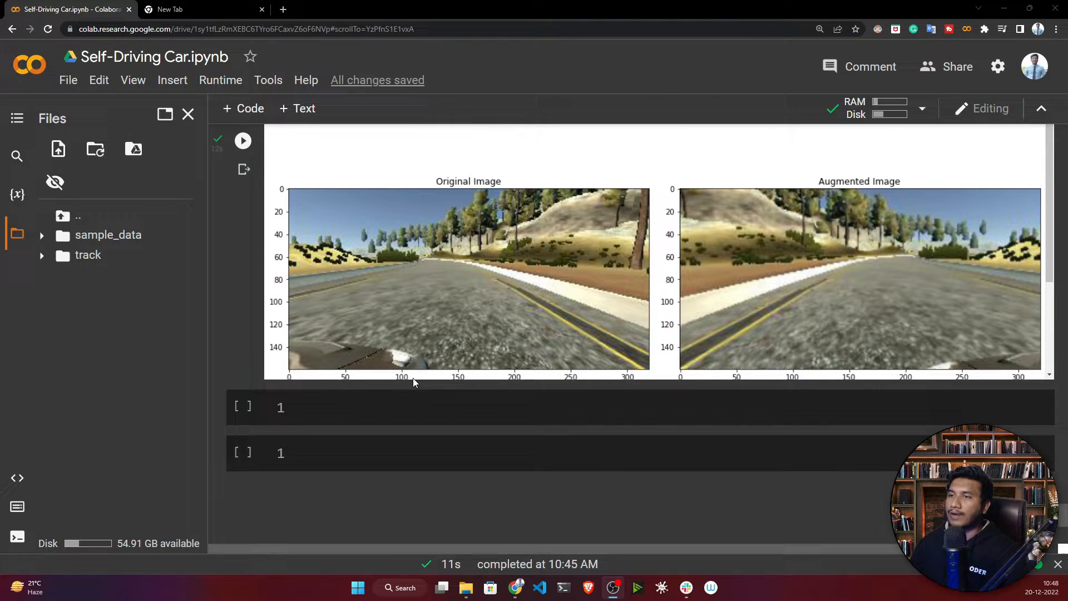
scroll(251, 381, "down", 1)
Step: Paste the img_preprocess function (crop, RGB2YUV, GaussianBlur, resize 200×66, /255) into the first cell
left_click(300, 350)
scroll(300, 396, "down", 2)
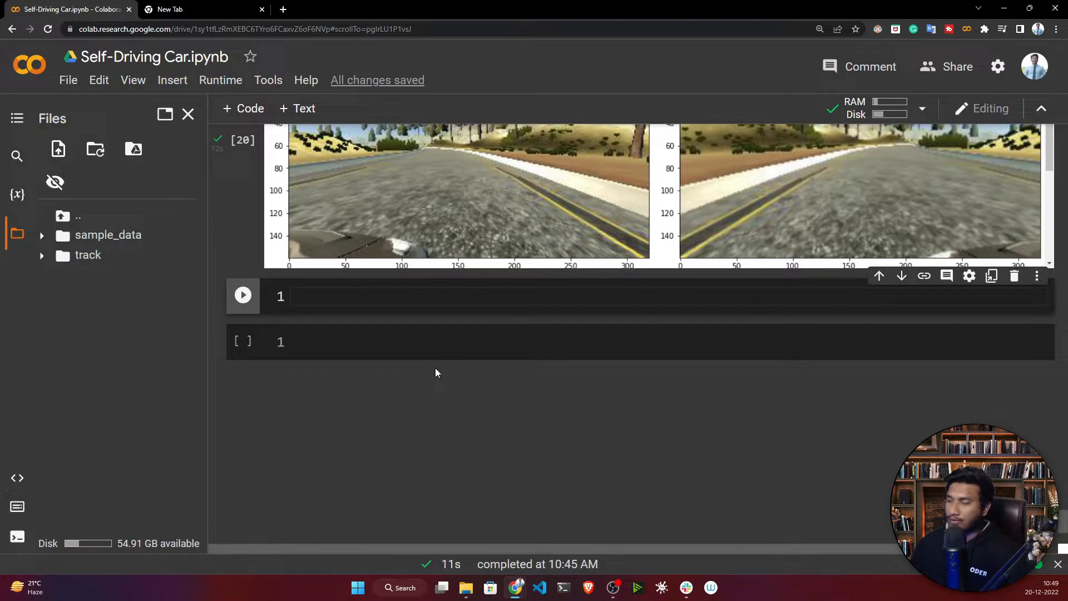
type("def img_preprocess(img):     img = img[60:135,:,:]     img = cv2.cvtColor(img, cv2.COLOR_RGB2YUV)     img = cv2.GaussianBlur(img,  (3, 3), 0)     img = cv2.resize(img, (200, 66))     img = img/255     return img")
double_click(417, 393)
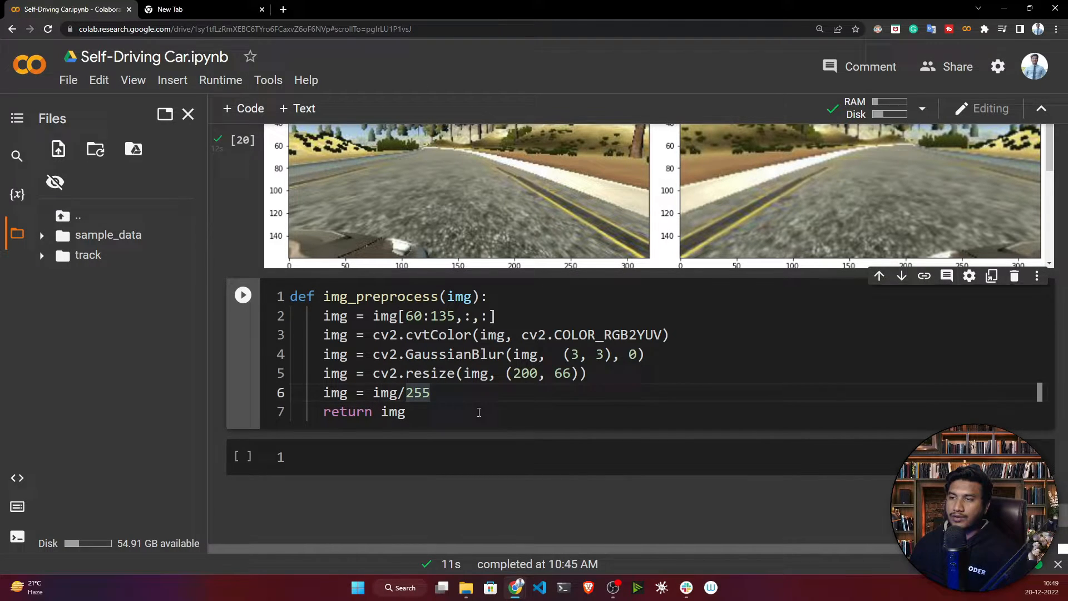
scroll(479, 412, "up", 3)
scroll(480, 410, "down", 1)
scroll(479, 411, "up", 2)
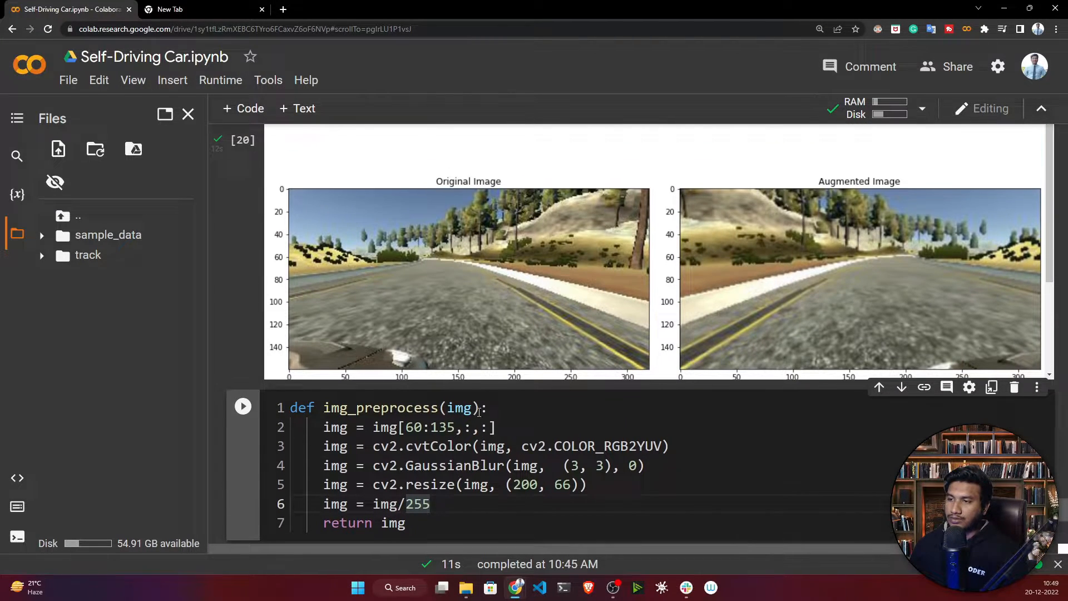
scroll(376, 334, "down", 2)
scroll(334, 317, "up", 2)
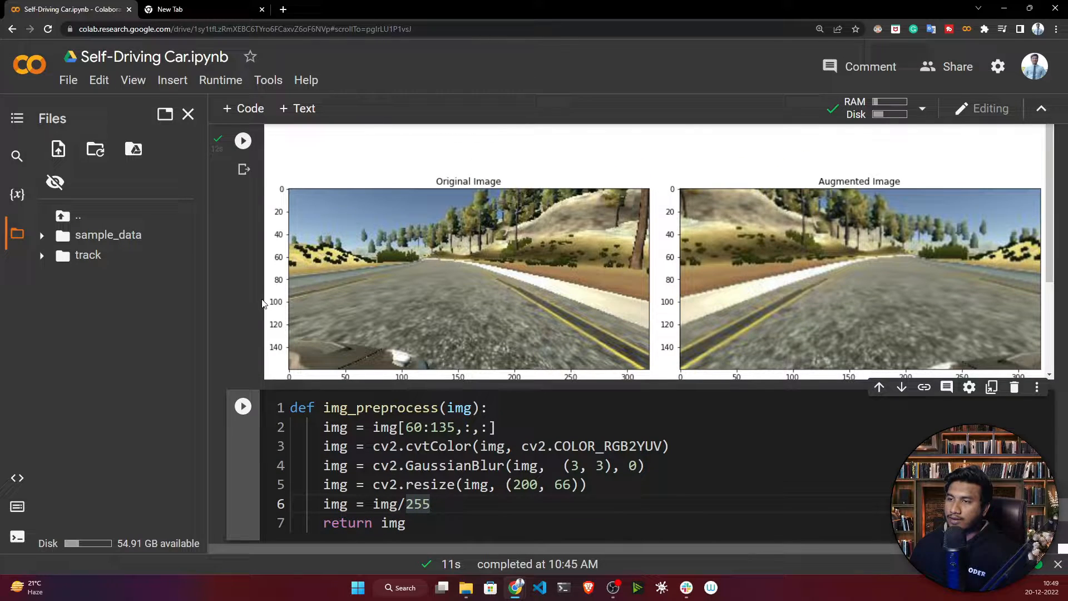
scroll(526, 294, "down", 2)
left_click(588, 484)
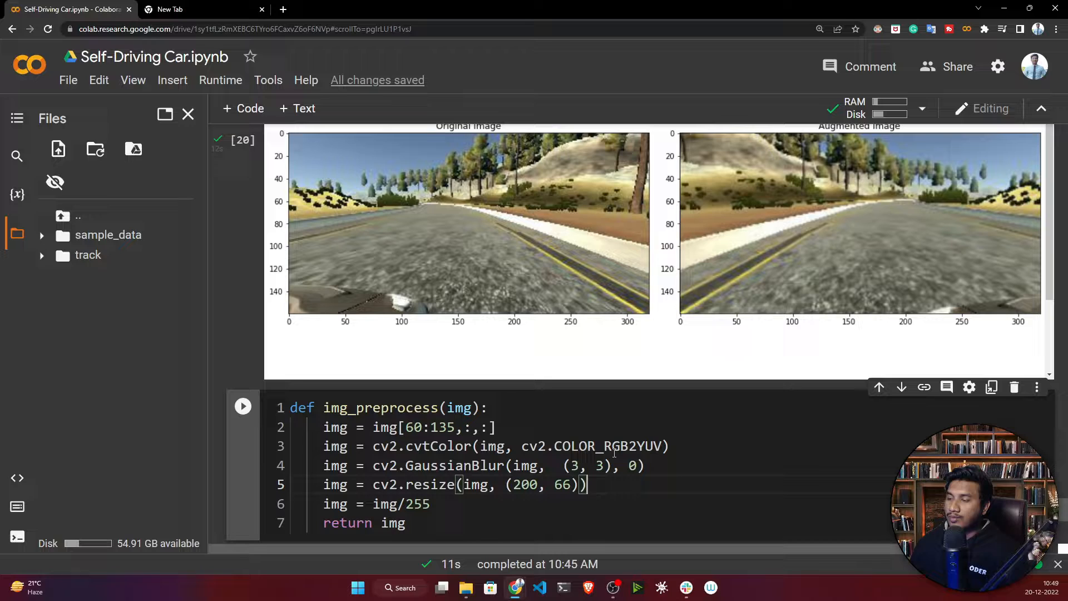
left_click(680, 464)
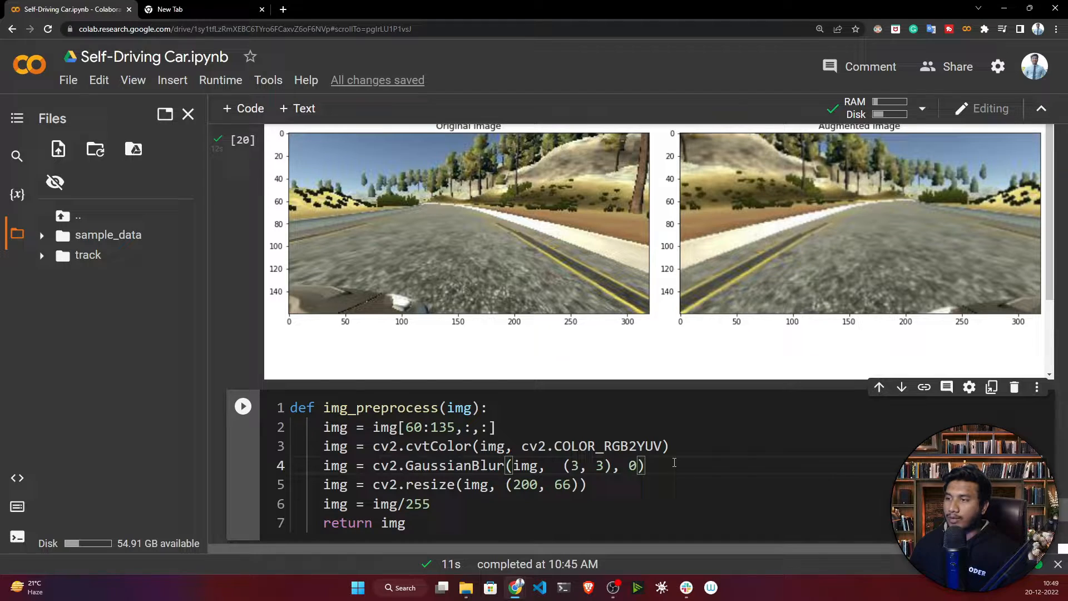
scroll(675, 464, "down", 1)
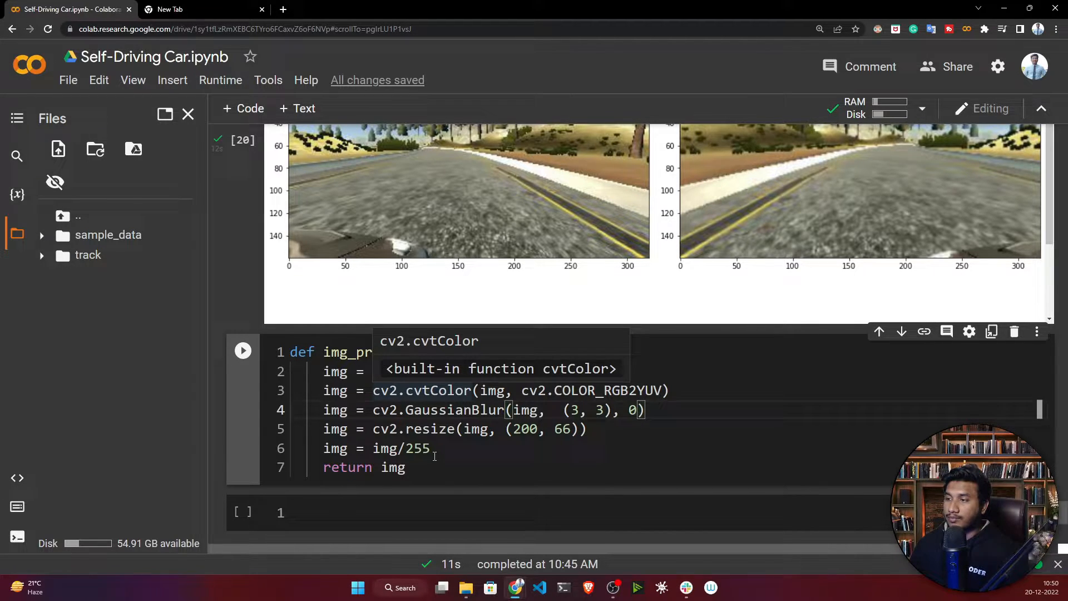
left_click(450, 460)
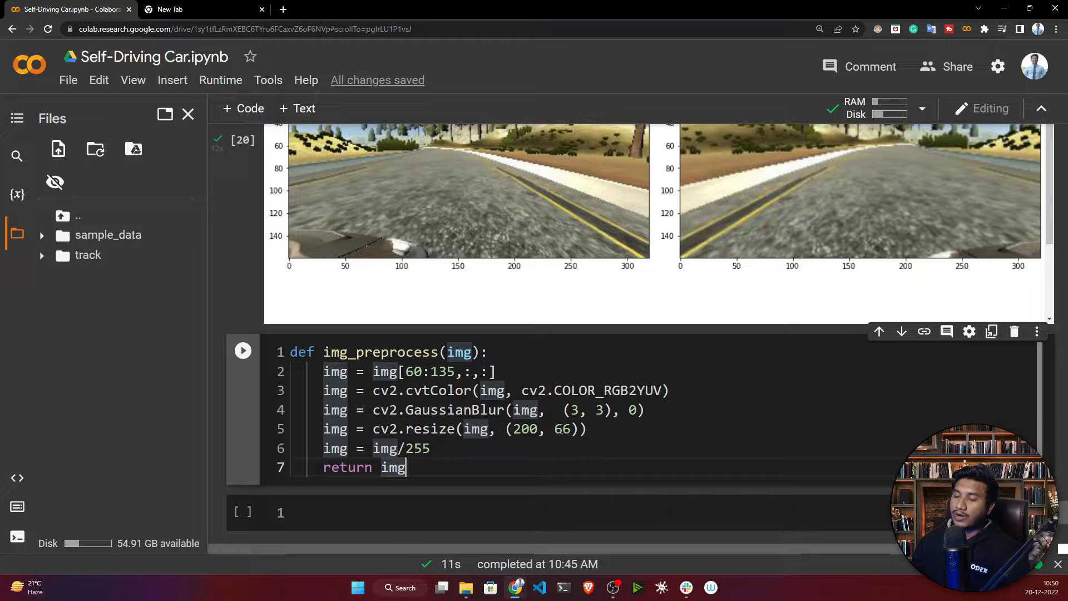
Step: Review the blur call, the 200×66 resize dimensions and the /255 normalisation line
left_click(578, 447)
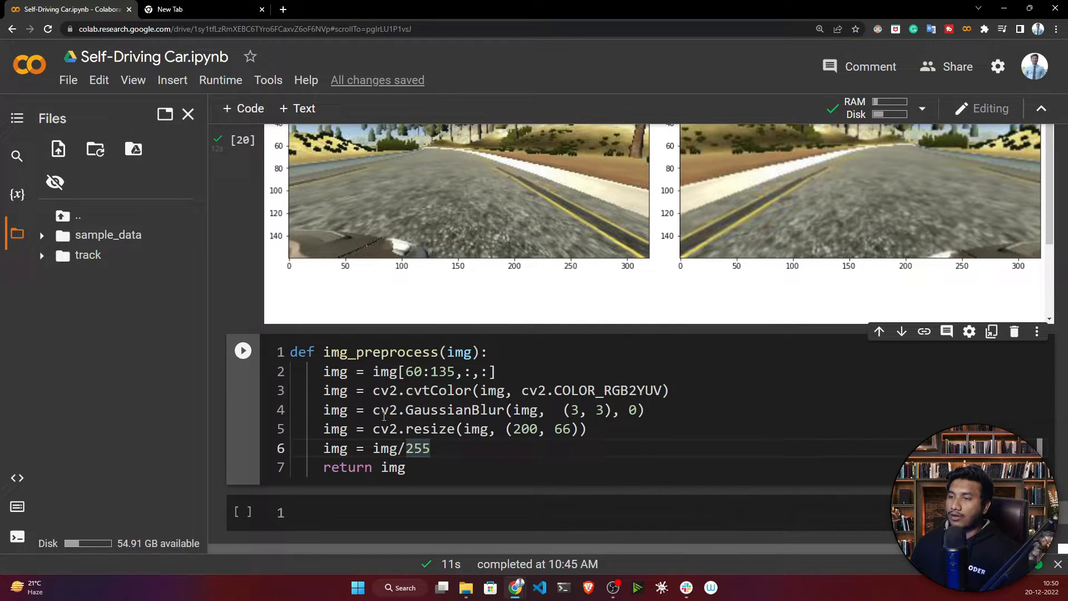
left_click_drag(375, 410, 573, 410)
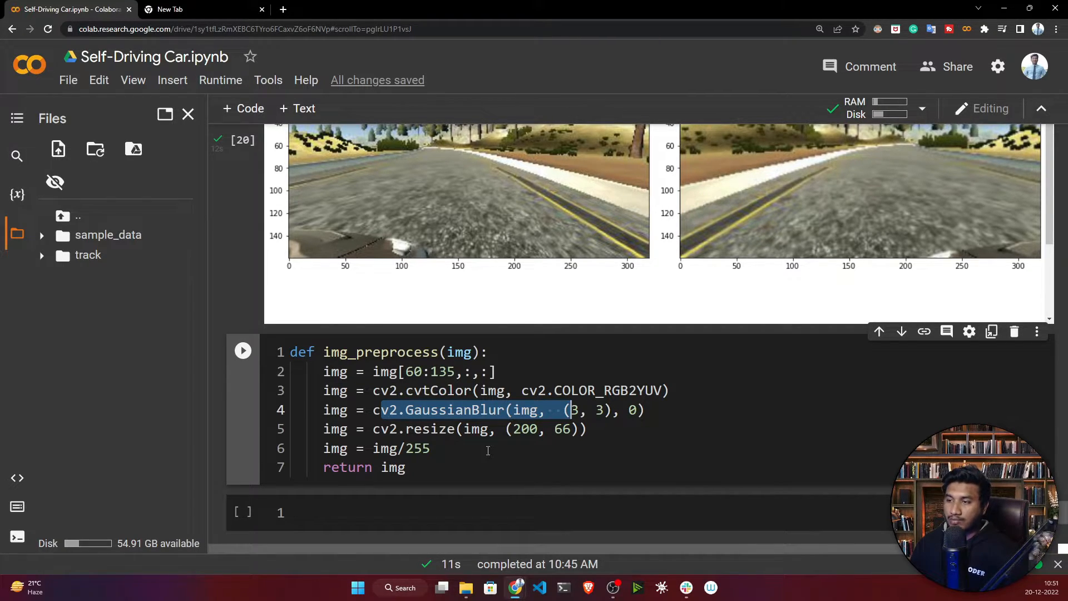
left_click(431, 448)
left_click_drag(373, 429, 557, 428)
left_click(555, 450)
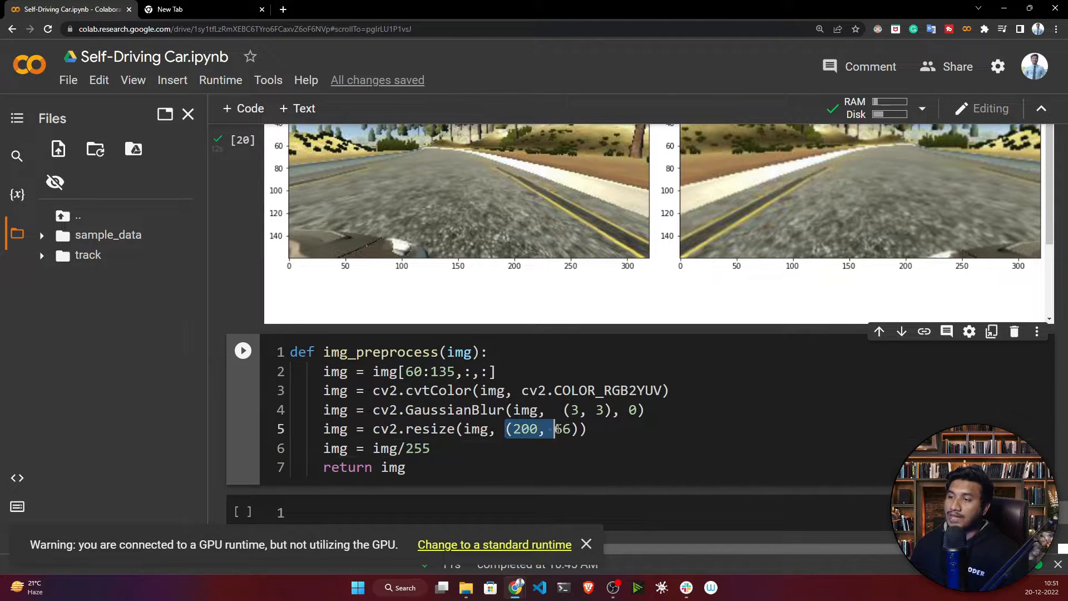
left_click(543, 465)
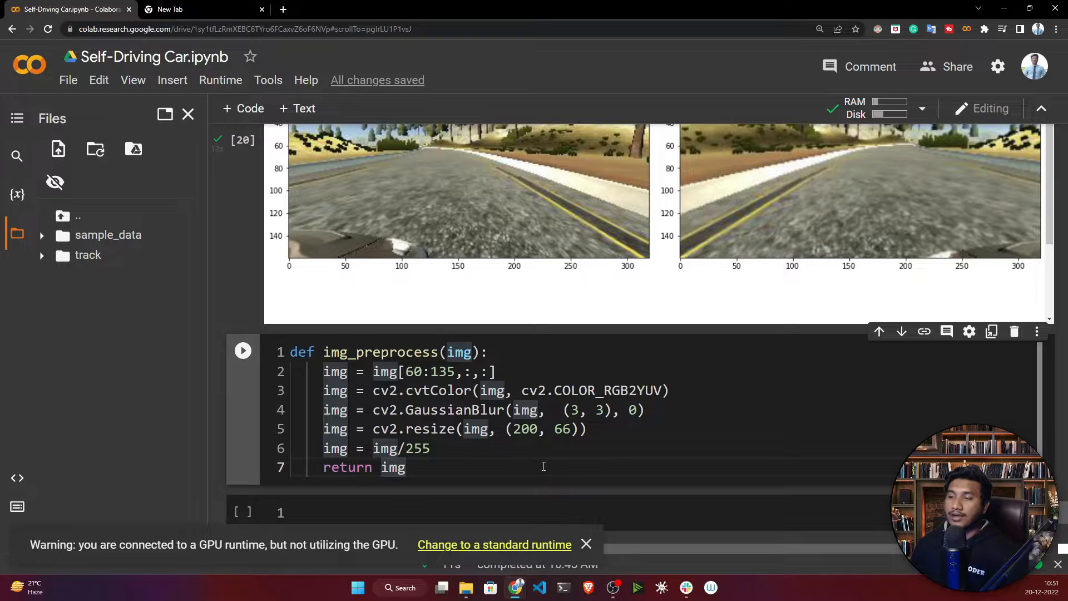
left_click_drag(499, 429, 589, 429)
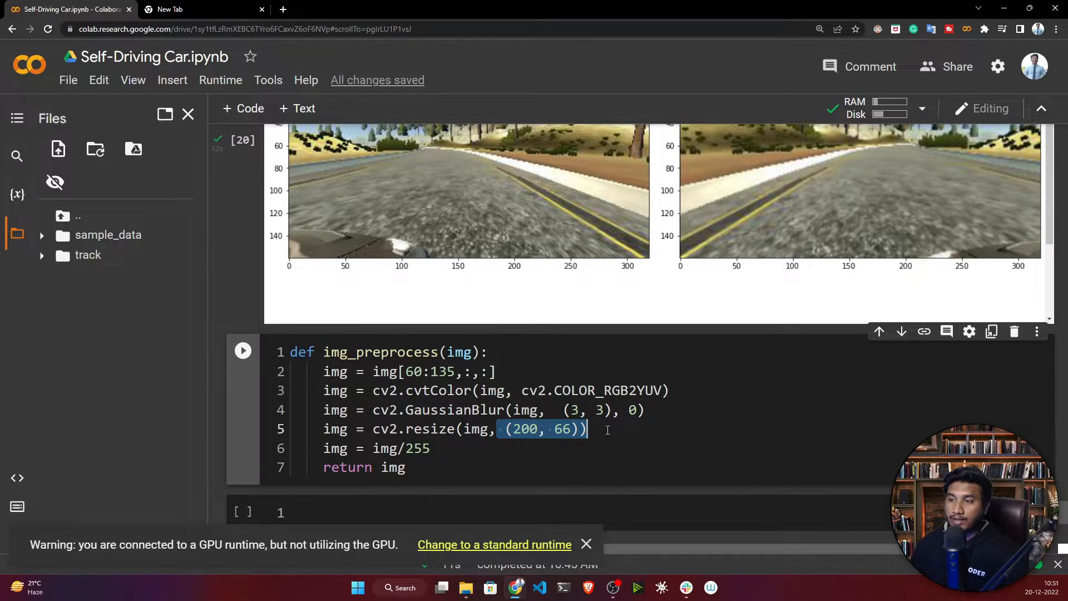
left_click_drag(432, 448, 328, 448)
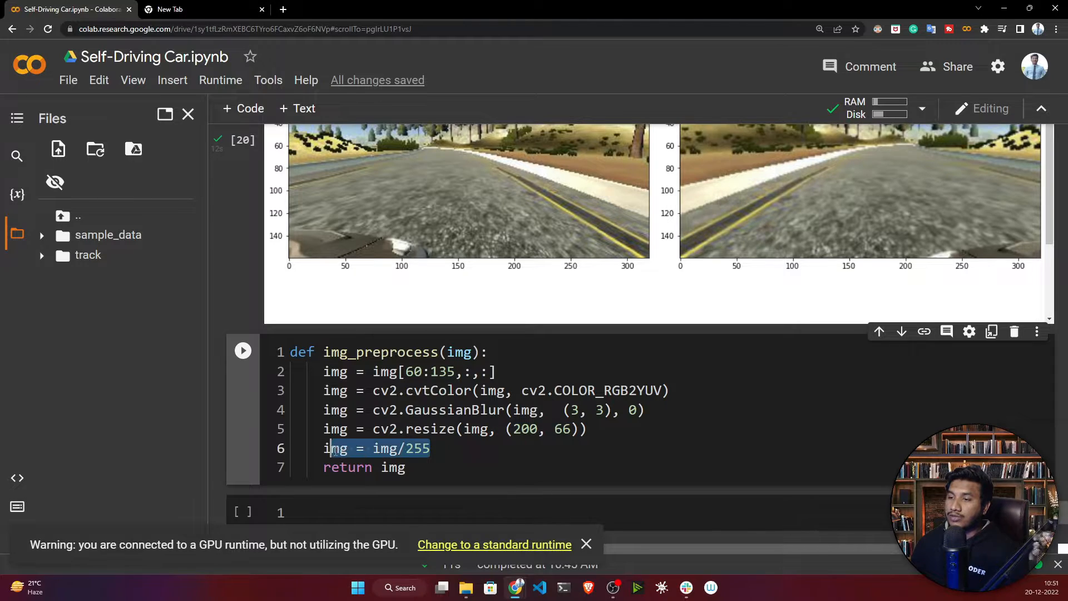
left_click(482, 476)
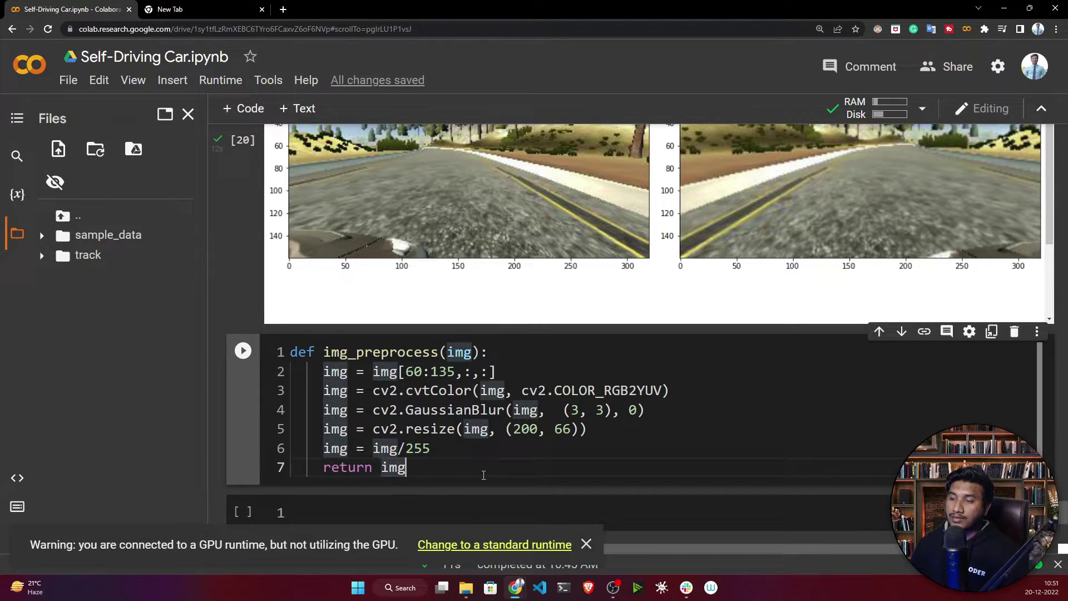
left_click(399, 448)
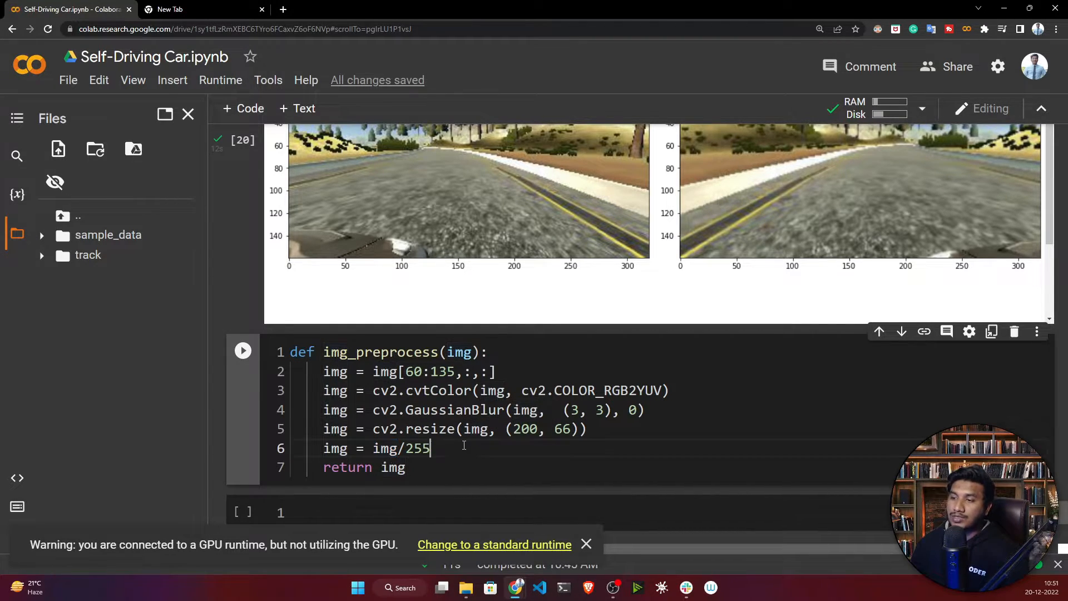
double_click(409, 448)
key("shift+Left")
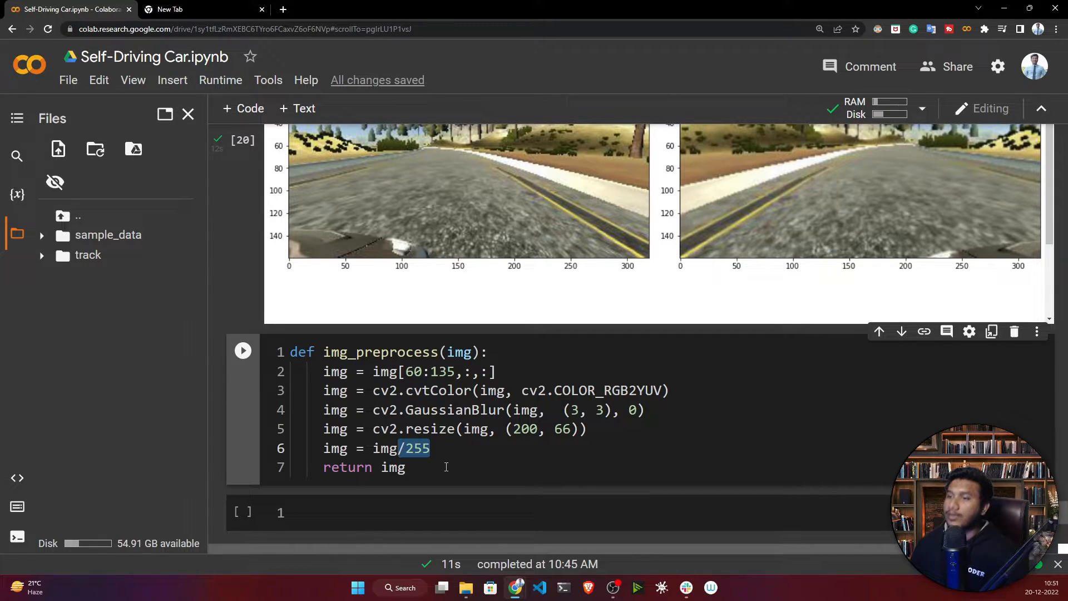
scroll(446, 467, "down", 1)
scroll(445, 466, "up", 1)
scroll(445, 466, "down", 1)
scroll(444, 466, "down", 1)
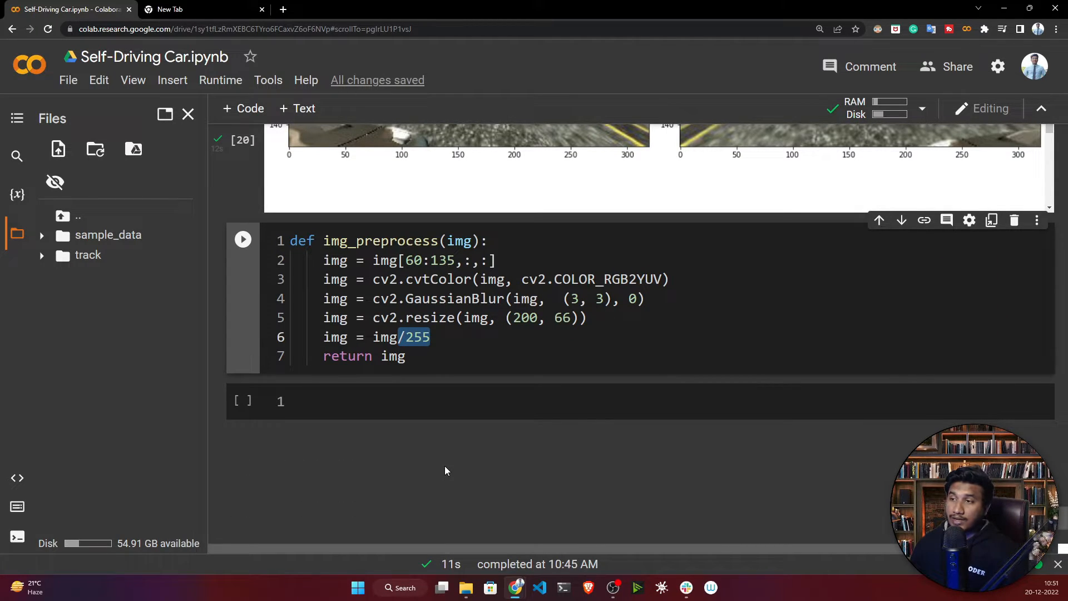
left_click_drag(398, 261, 497, 260)
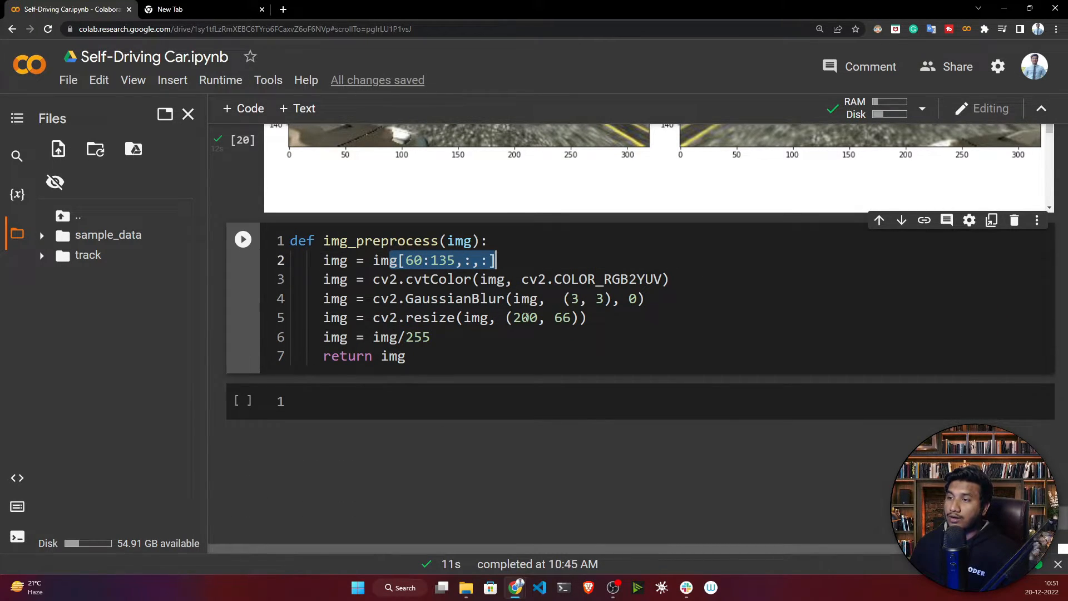
scroll(381, 221, "up", 2)
Step: Review the 60:135 crop row range in the slicing line
left_click(480, 446)
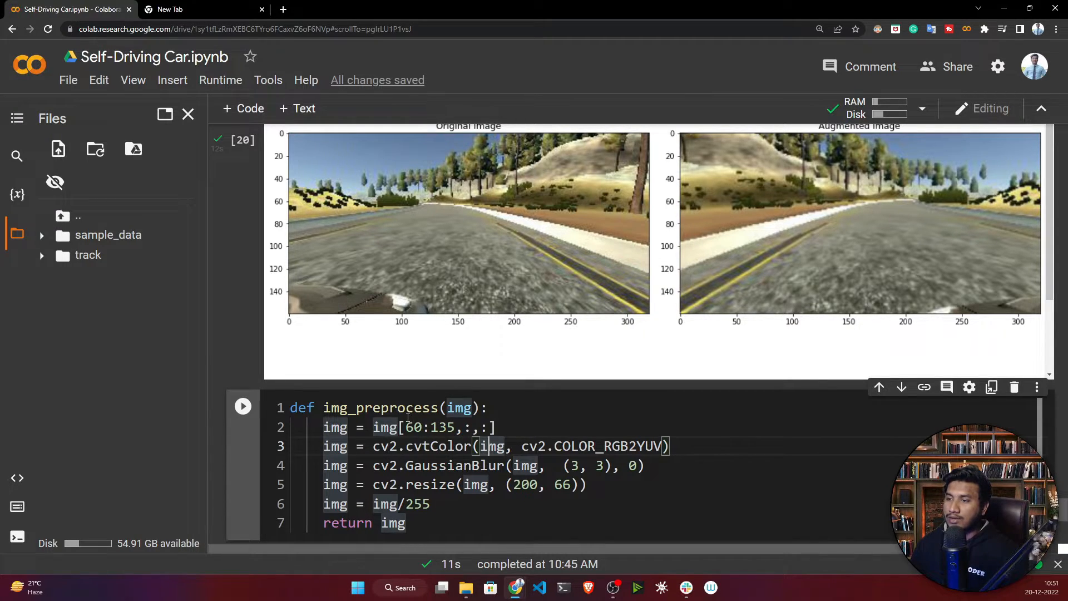
left_click_drag(405, 426, 449, 427)
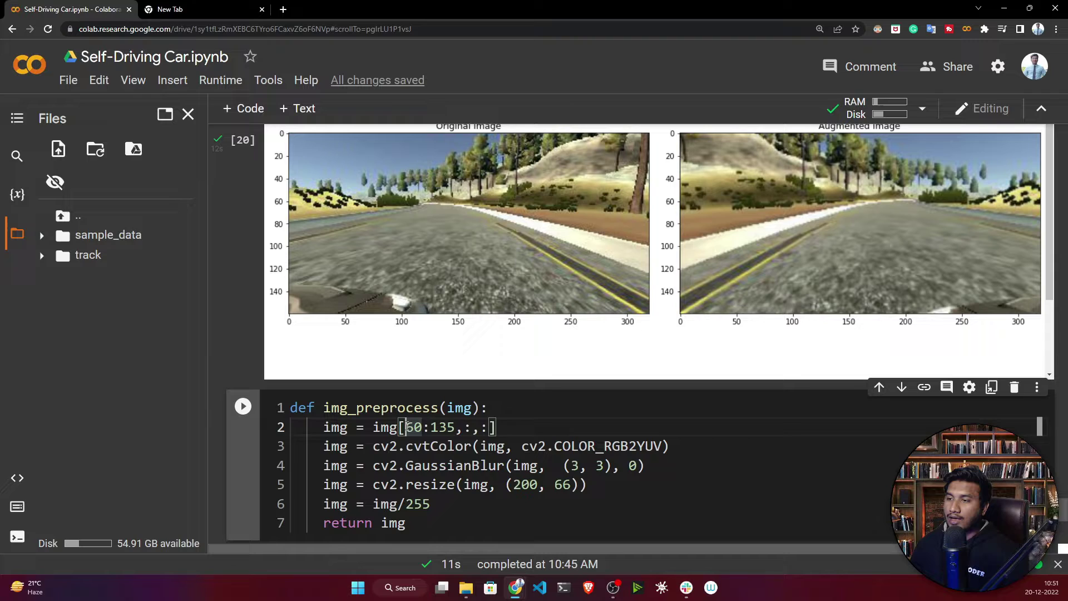
double_click(468, 427)
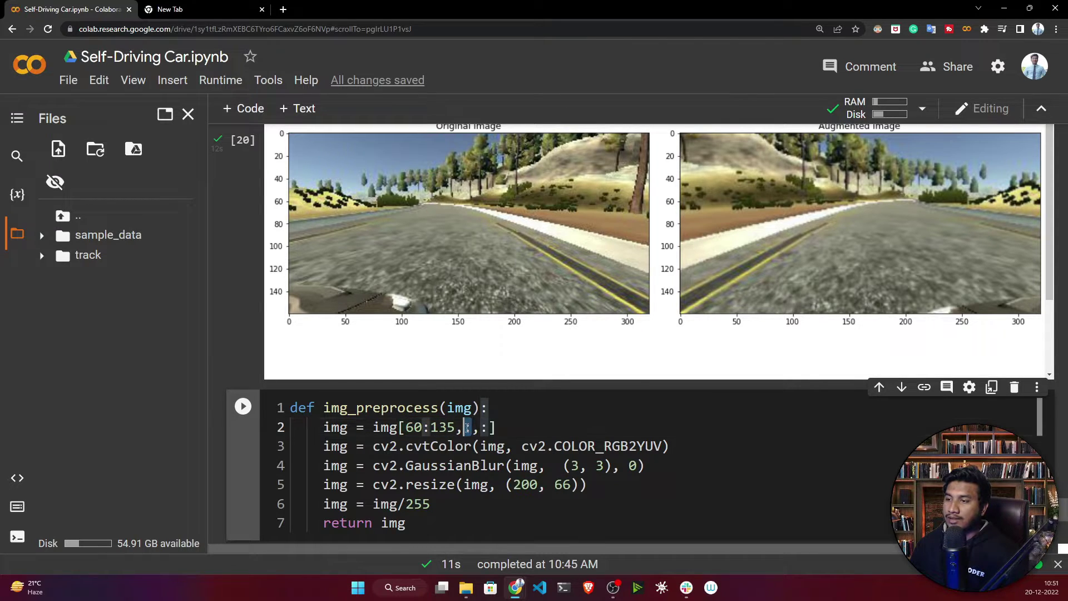
double_click(415, 426)
double_click(442, 426)
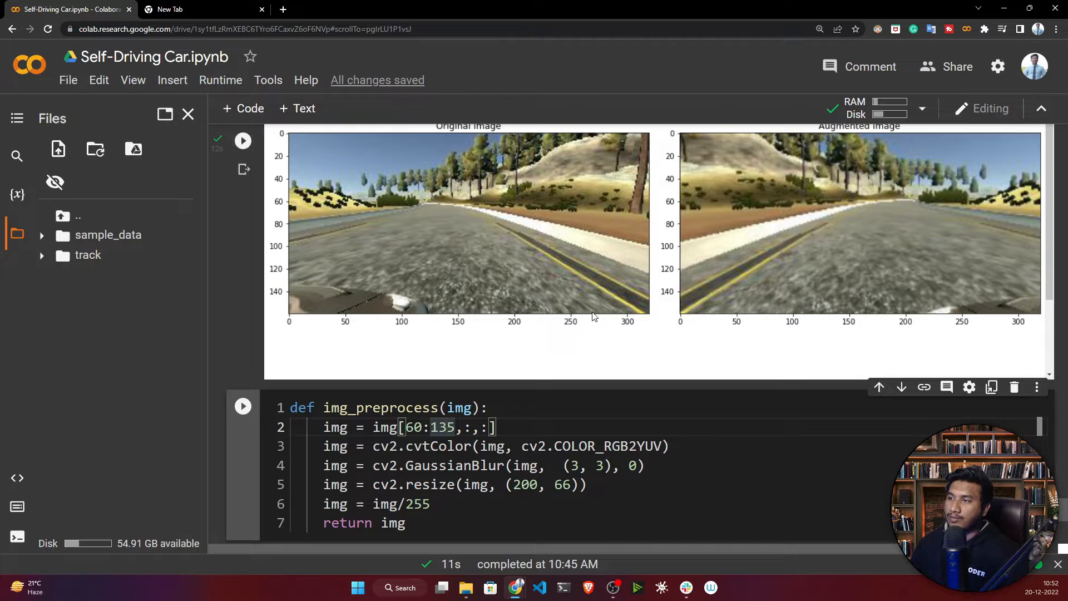
mouse_move(651, 251)
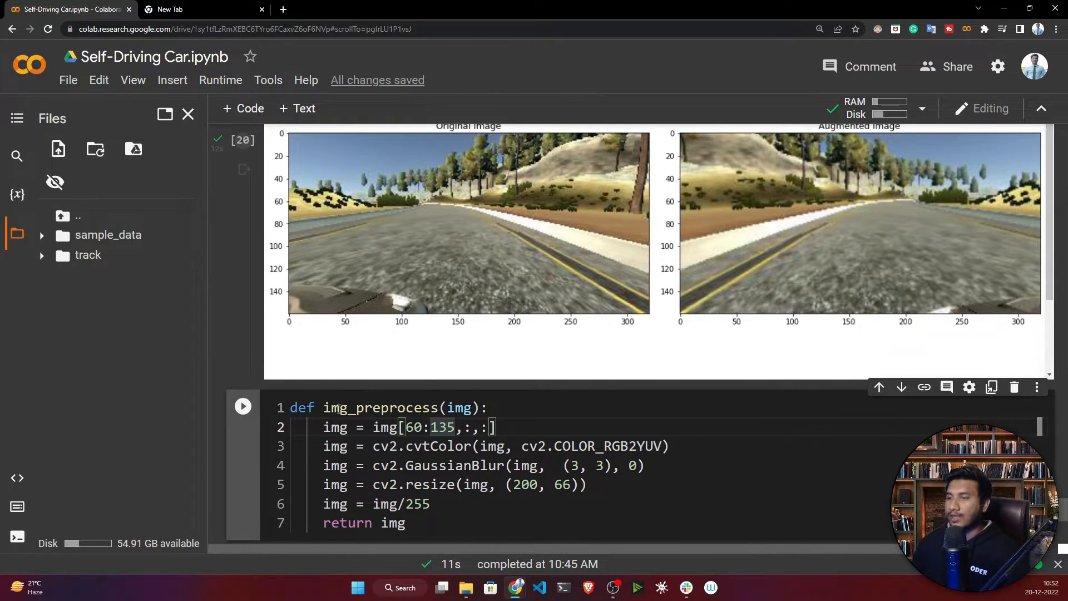
scroll(392, 238, "down", 2)
scroll(392, 238, "down", 2)
Step: Run the function cell and paste code loading and preprocessing image 100 into the next cell
left_click(243, 240)
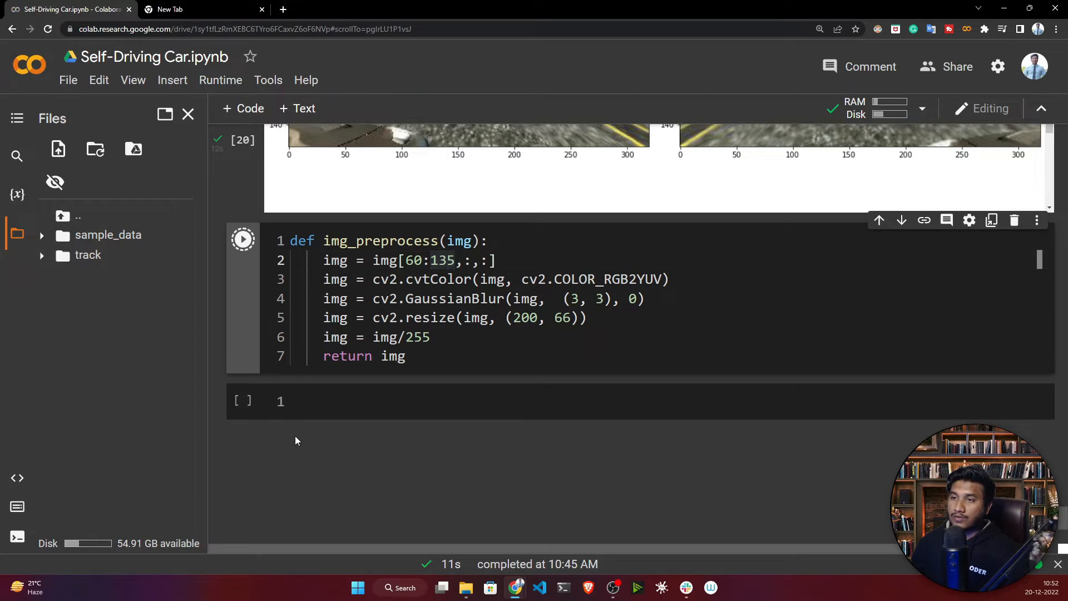
scroll(295, 435, "down", 2)
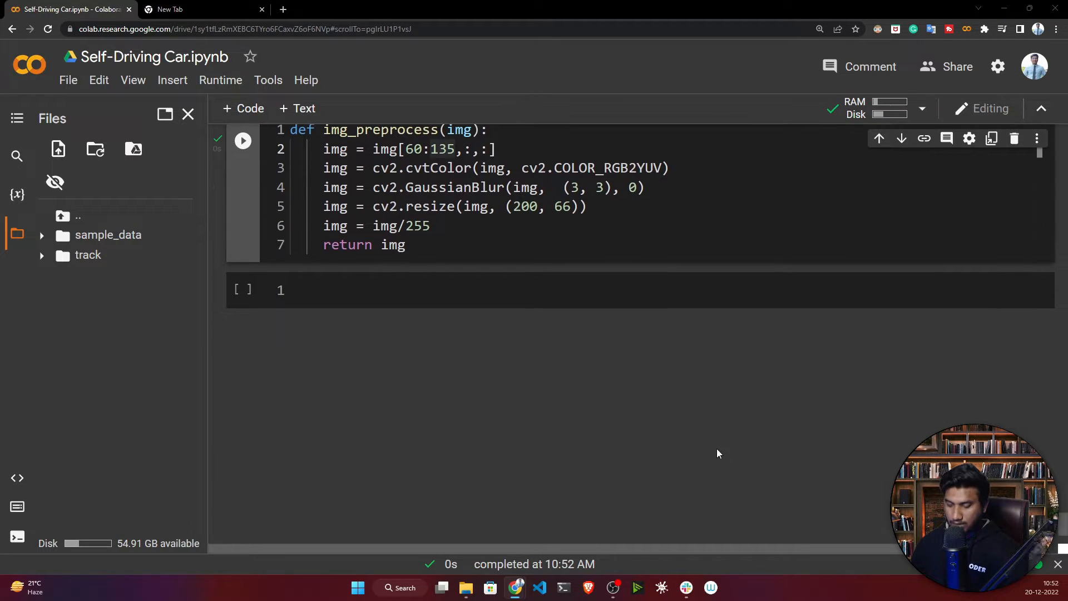
left_click(338, 287)
type("image = image_paths[100] original_image = mpimg.imread(image) preprocessed_image = img_preprocess(original_image)")
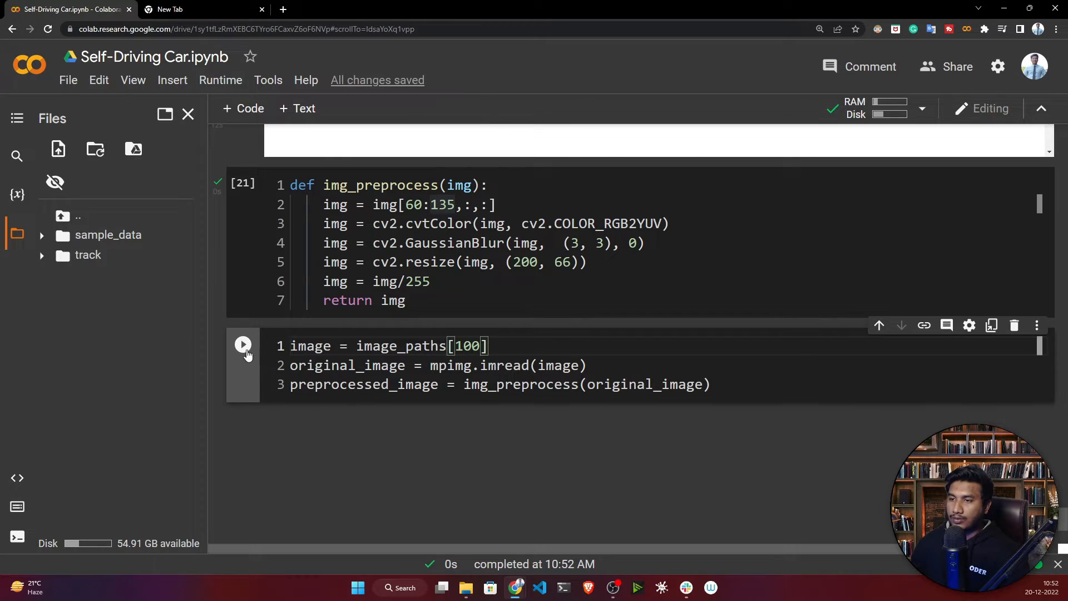
left_click(754, 381)
key("Return")
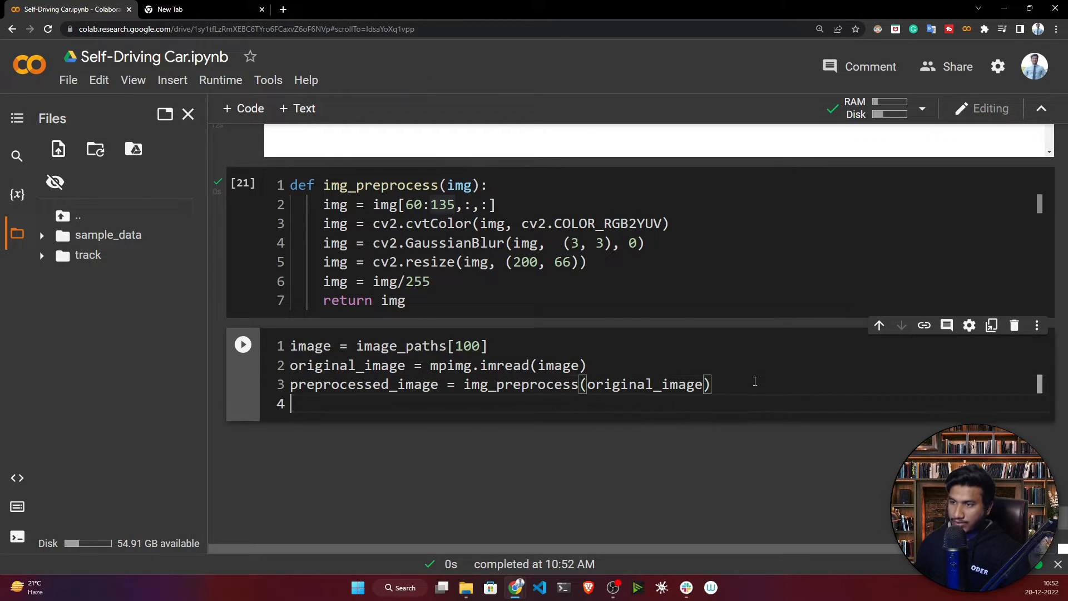
key("Return")
Step: Add side-by-side subplot code for original vs preprocessed_image and run the cell
double_click(355, 387)
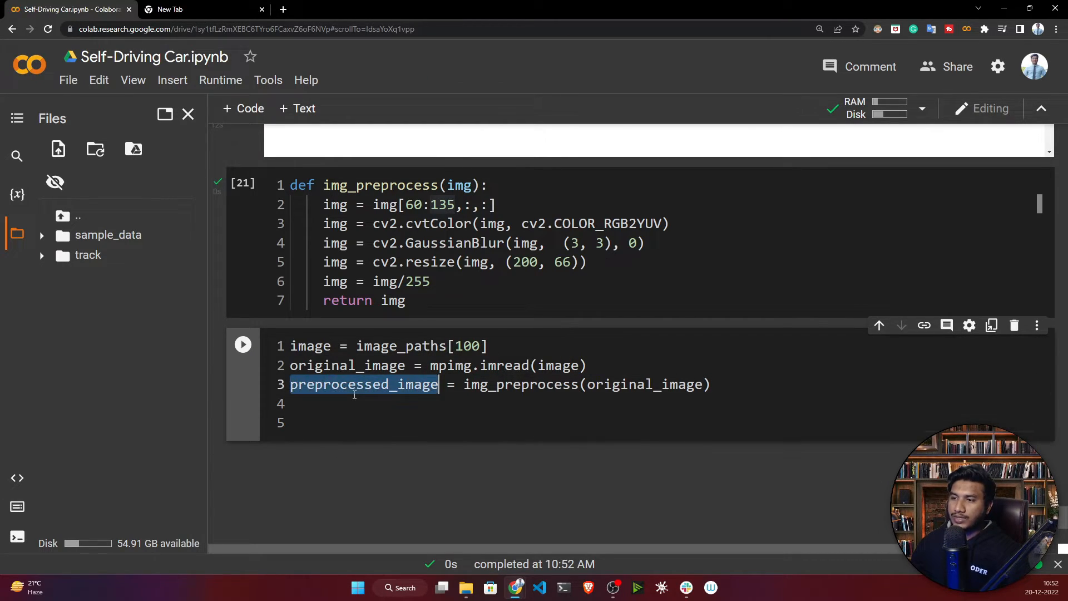
left_click(370, 413)
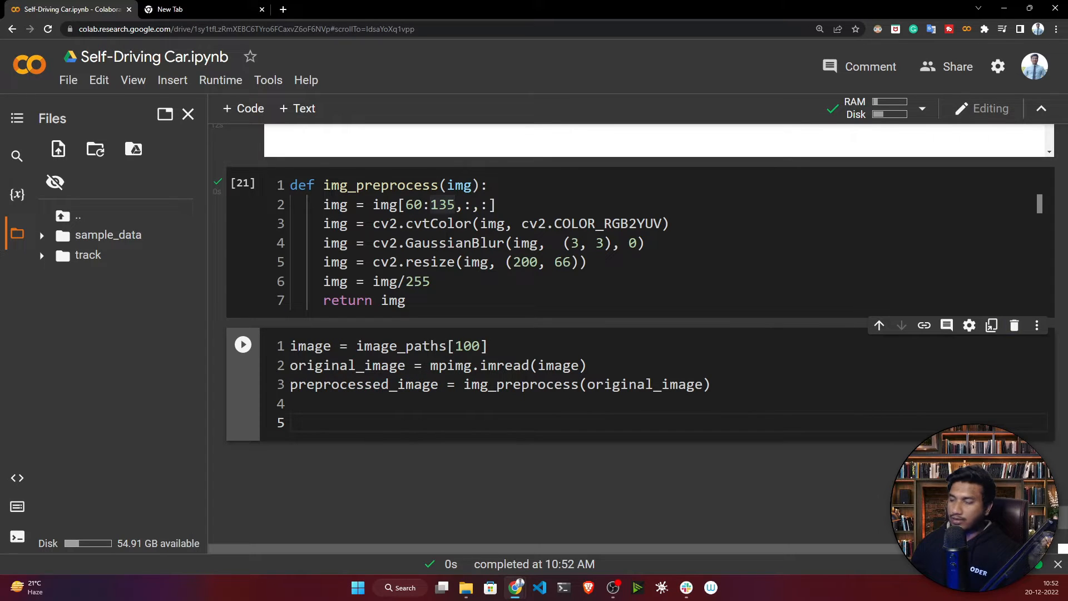
type("fig, axs = plt.subplots(1, 2, figsize=(15, 10)) fig.tight_layout() axs[0].imshow(original_image) axs[0].set_title('Original Image') axs[1].imshow(preprocessed_image) axs[1].set_title('Preprocessed Image')")
scroll(386, 415, "down", 1)
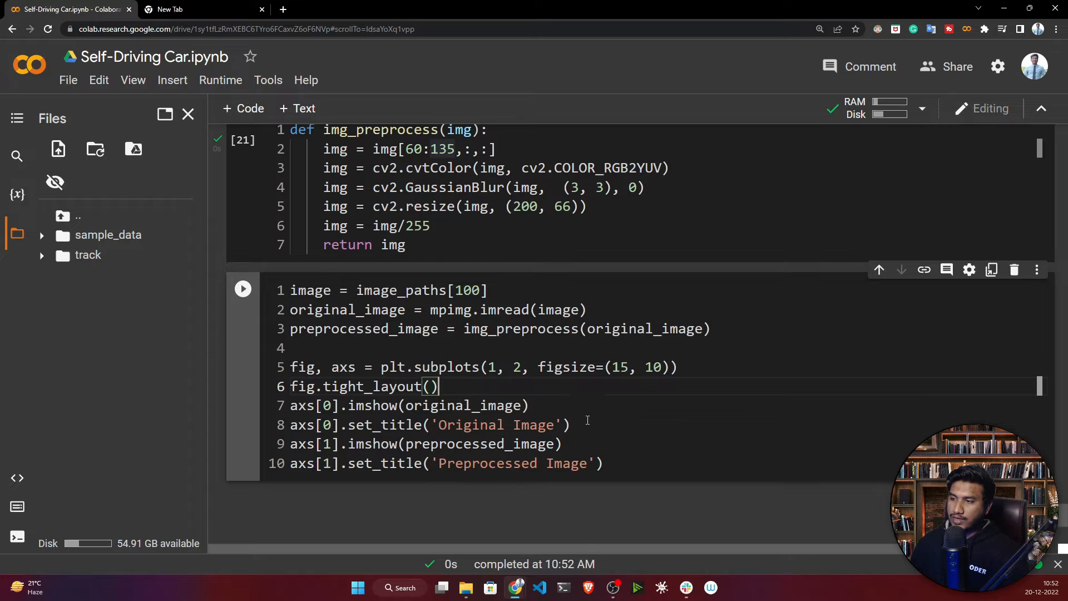
left_click_drag(572, 425, 370, 385)
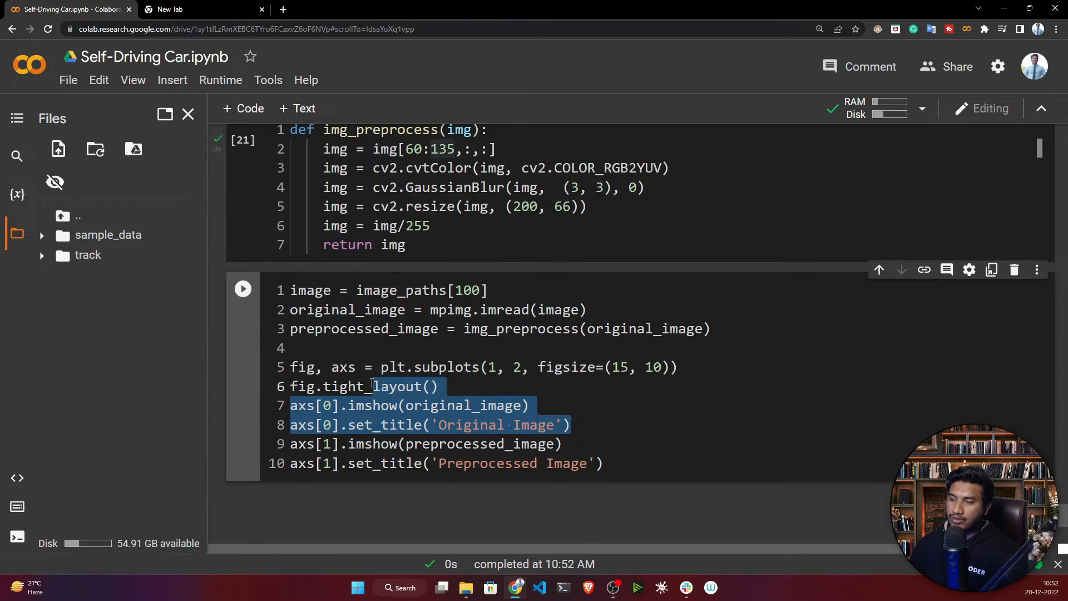
left_click_drag(641, 467, 436, 444)
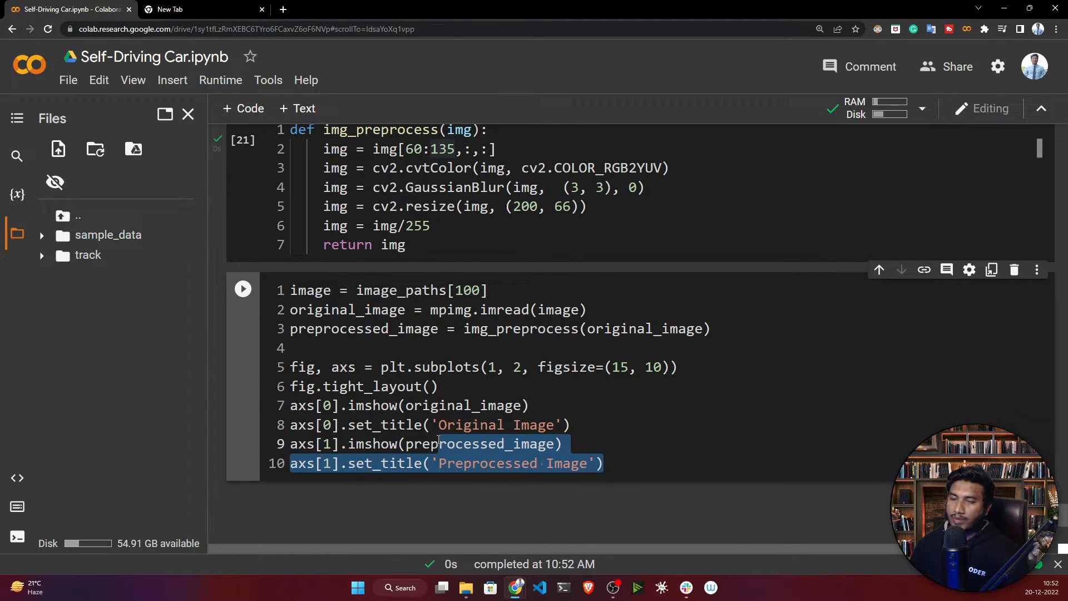
left_click(243, 291)
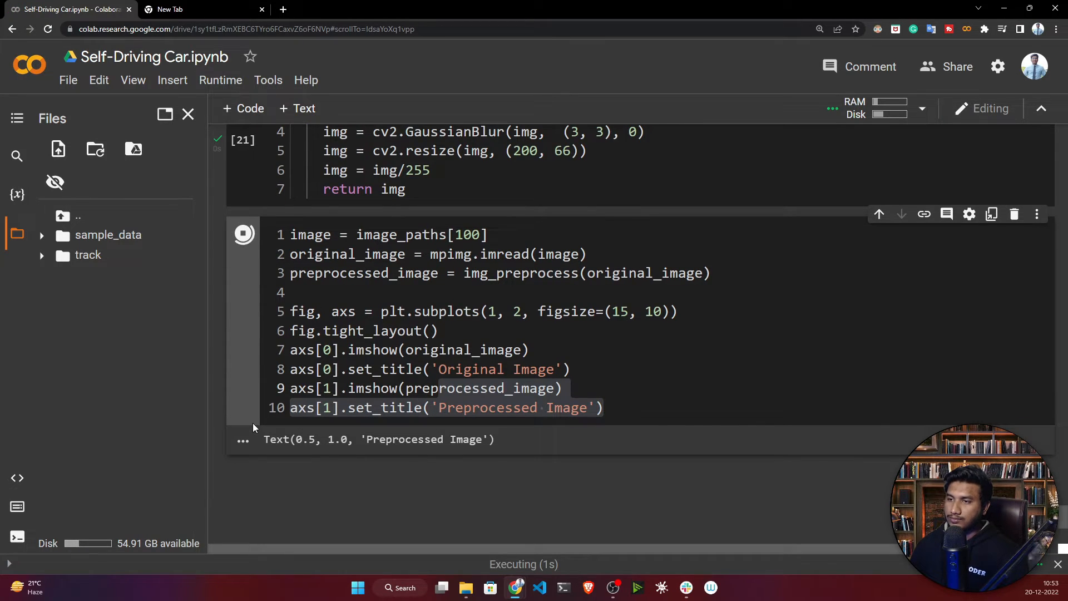
scroll(252, 423, "down", 3)
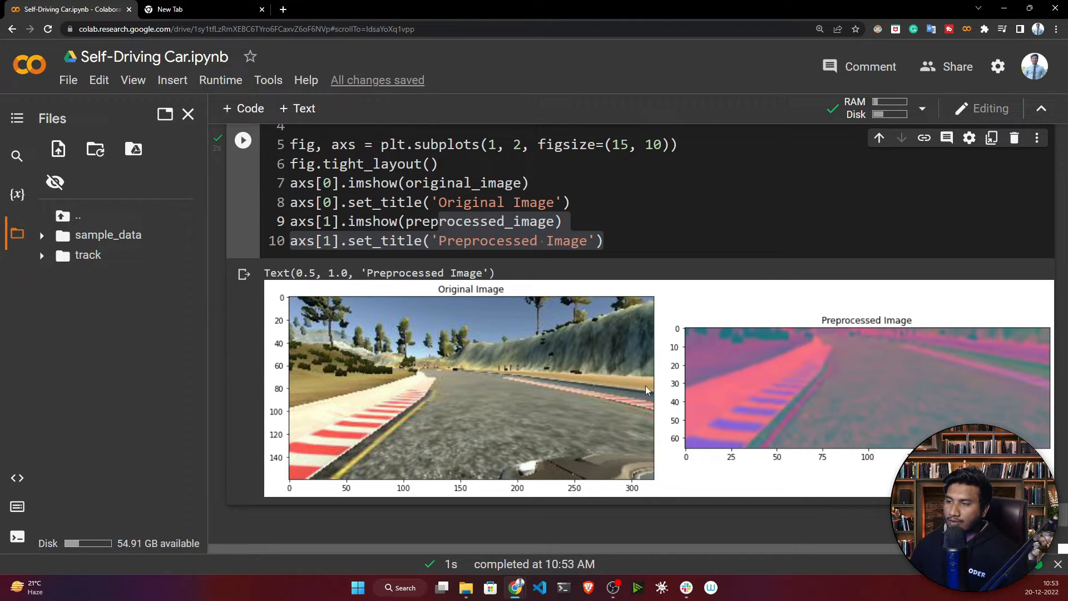
scroll(746, 391, "up", 2)
scroll(746, 392, "up", 4)
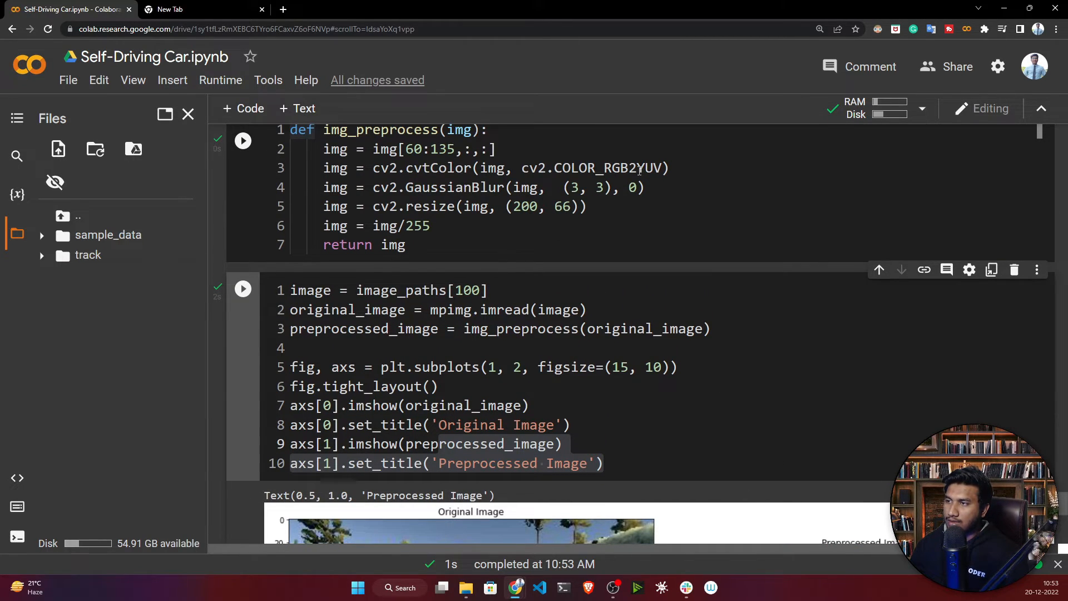
scroll(720, 315, "down", 2)
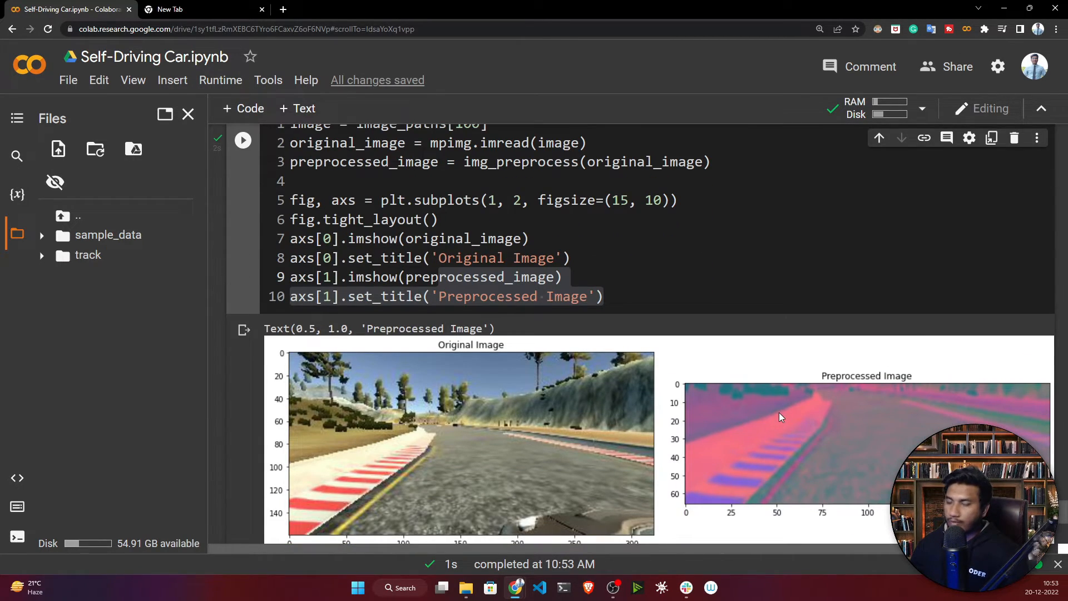
scroll(778, 412, "up", 3)
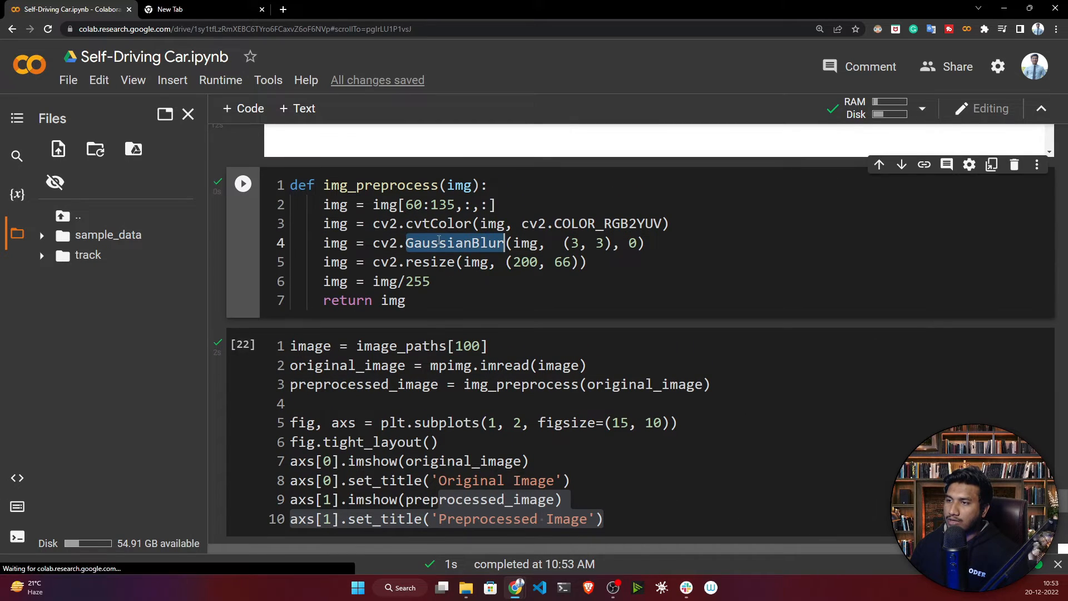
Step: Re-run the comparison cell to display the original and preprocessed road images
key("ctrl+Return")
scroll(773, 383, "down", 3)
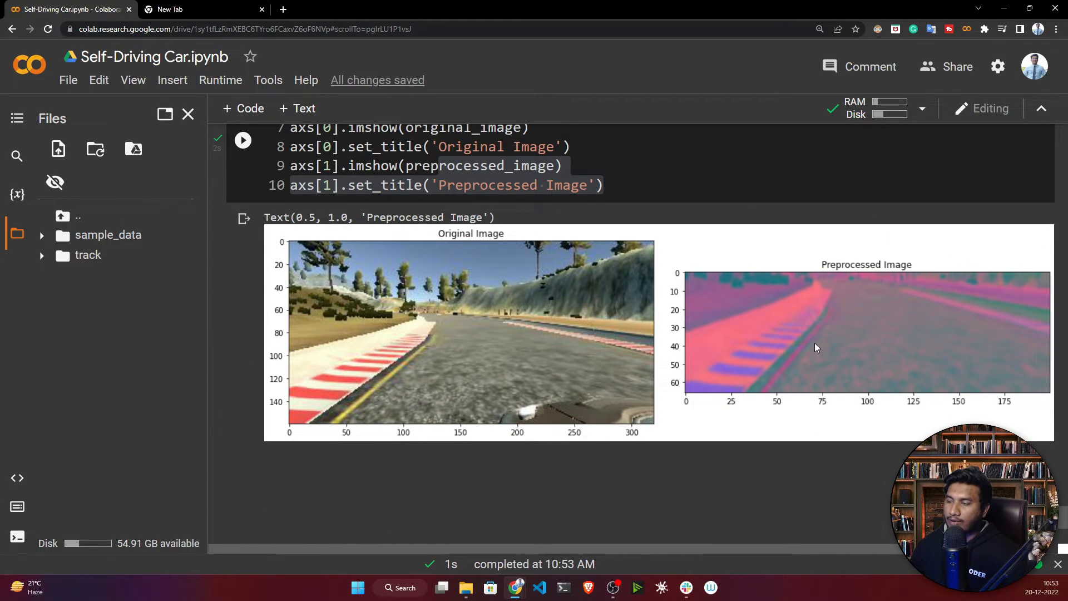
scroll(814, 342, "up", 2)
left_click(654, 336)
scroll(655, 336, "down", 1)
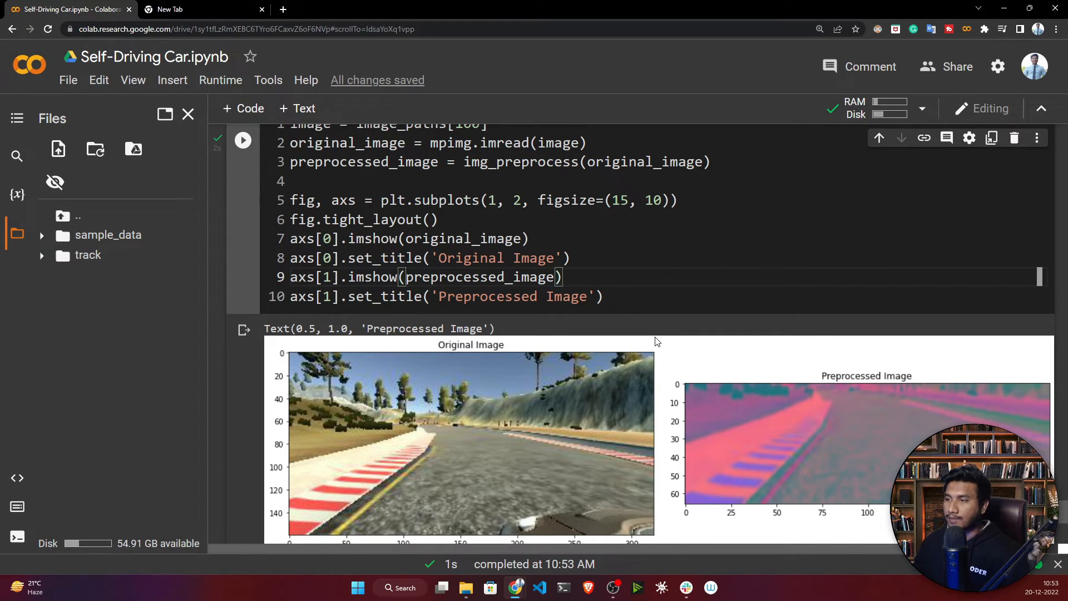
scroll(301, 372, "down", 5)
scroll(363, 338, "up", 5)
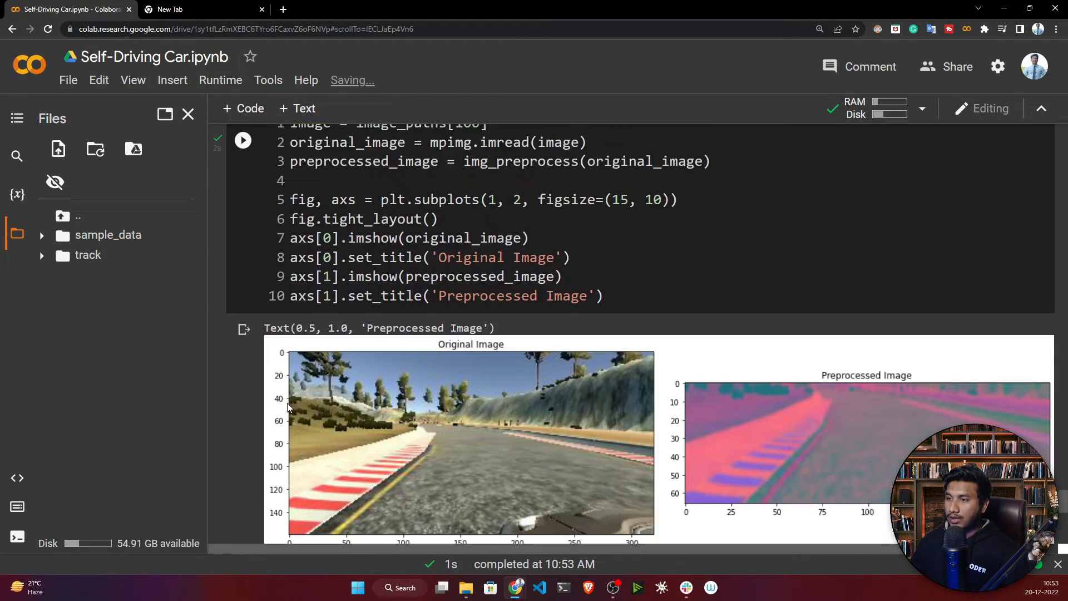
scroll(287, 403, "down", 2)
scroll(287, 404, "up", 6)
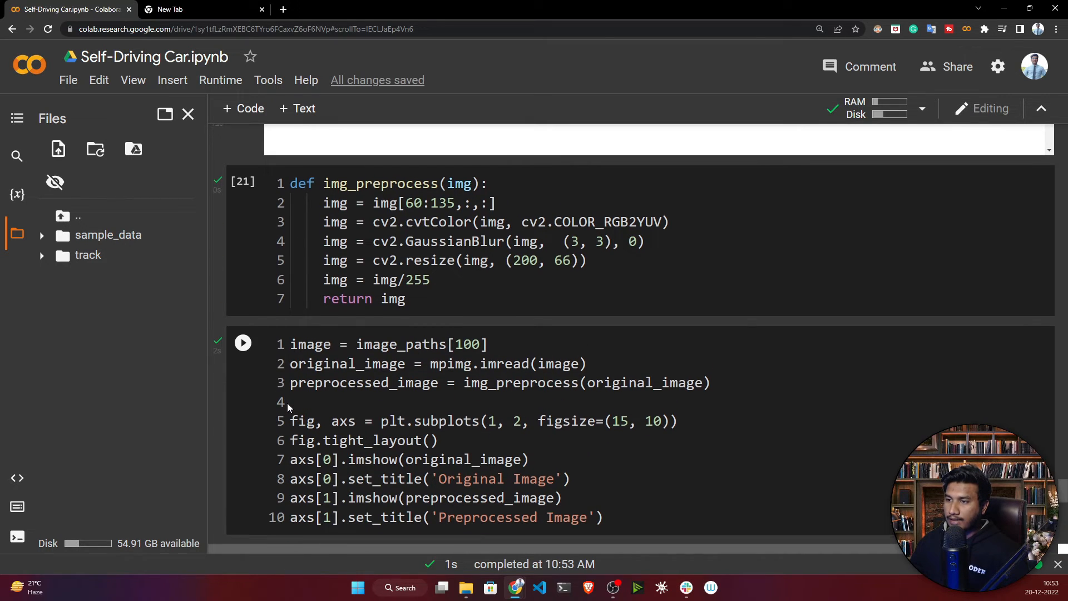
scroll(287, 403, "down", 4)
scroll(287, 403, "up", 5)
scroll(287, 403, "down", 5)
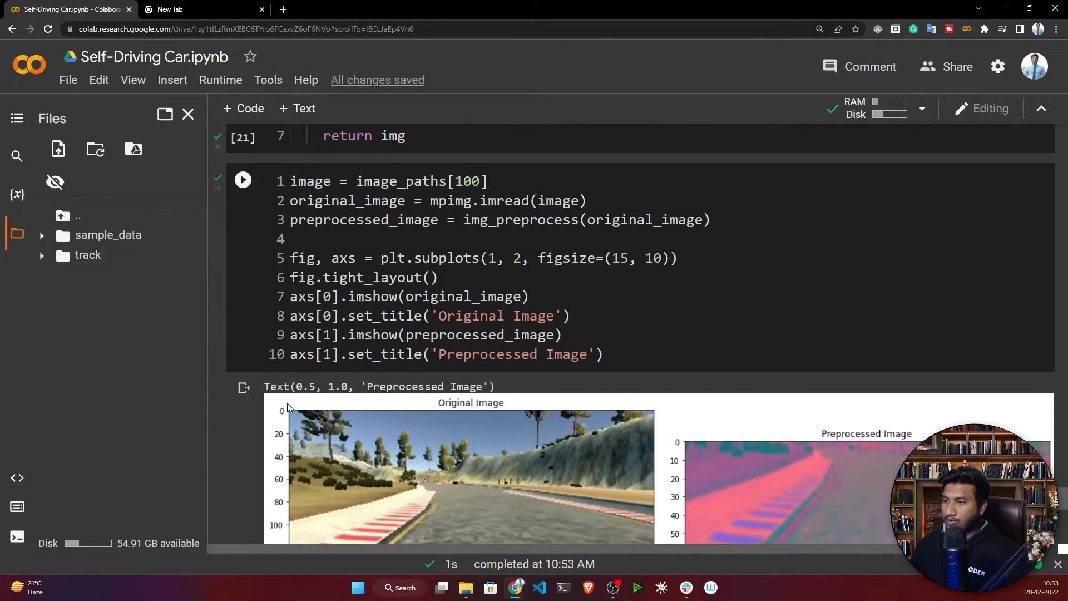
scroll(288, 403, "down", 4)
scroll(286, 403, "up", 3)
scroll(374, 448, "down", 4)
scroll(375, 448, "up", 5)
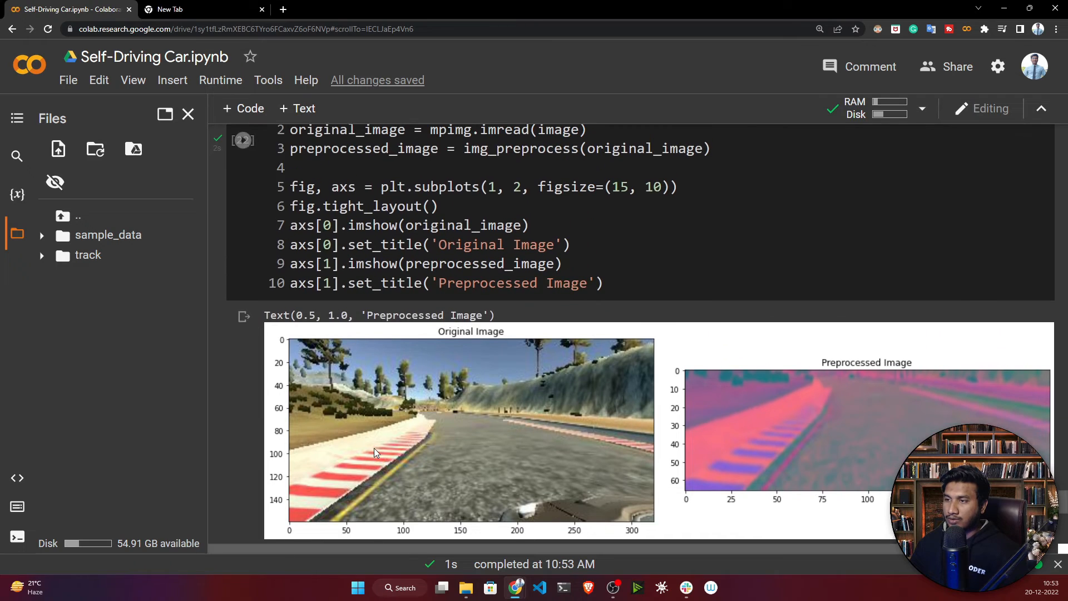
scroll(374, 448, "up", 2)
scroll(374, 448, "down", 3)
scroll(372, 448, "down", 1)
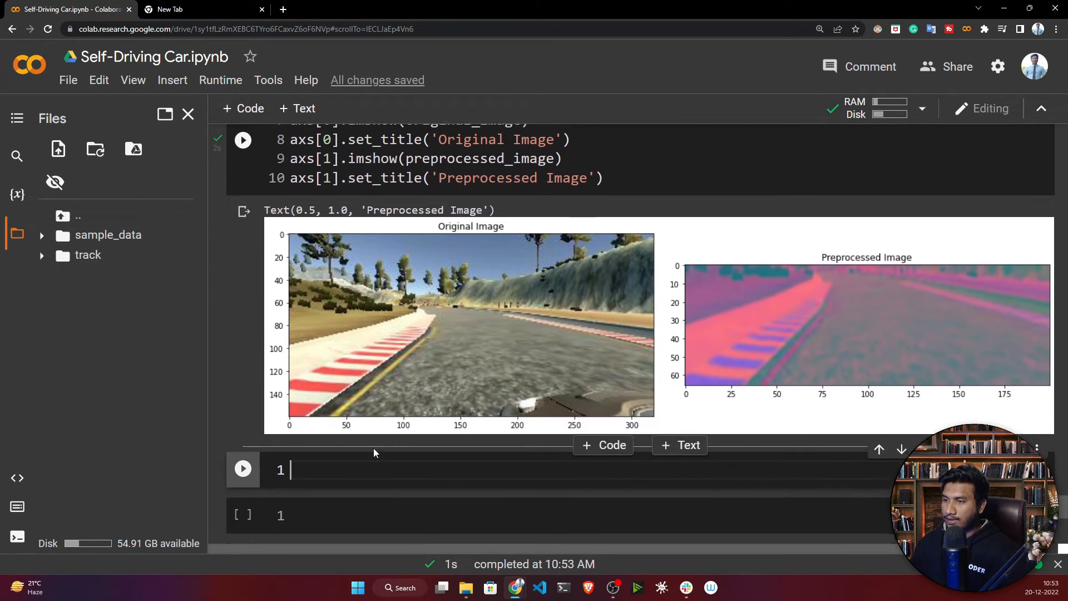
scroll(373, 449, "down", 3)
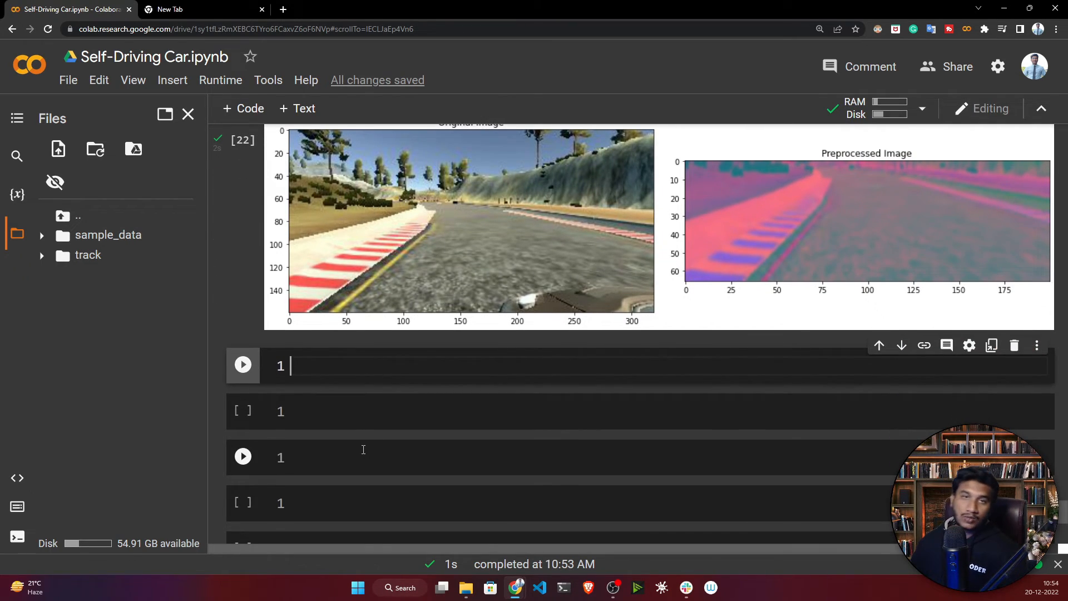